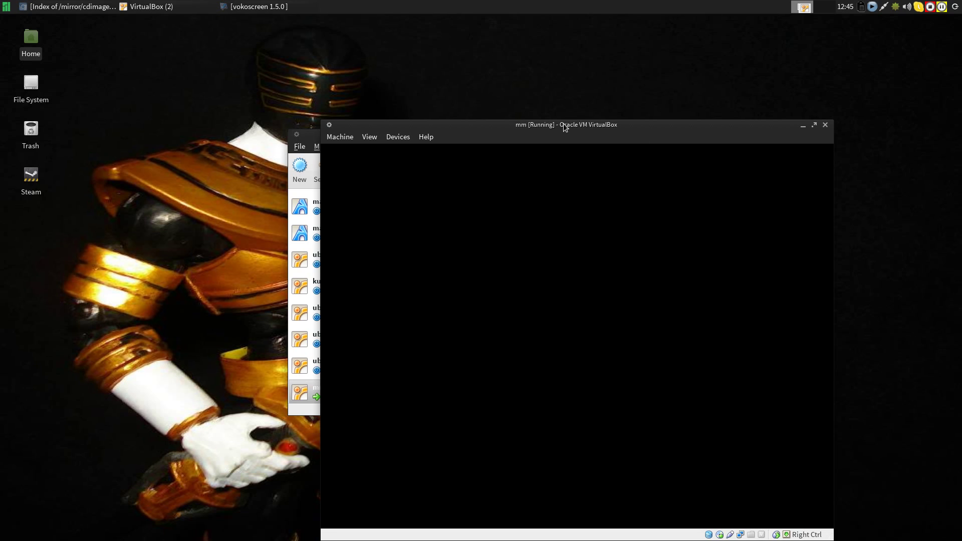
Step: Move the running mm VM window up and to the left
{"action": "left_click_drag", "start_coordinate": [575, 125], "coordinate": [540, 66]}
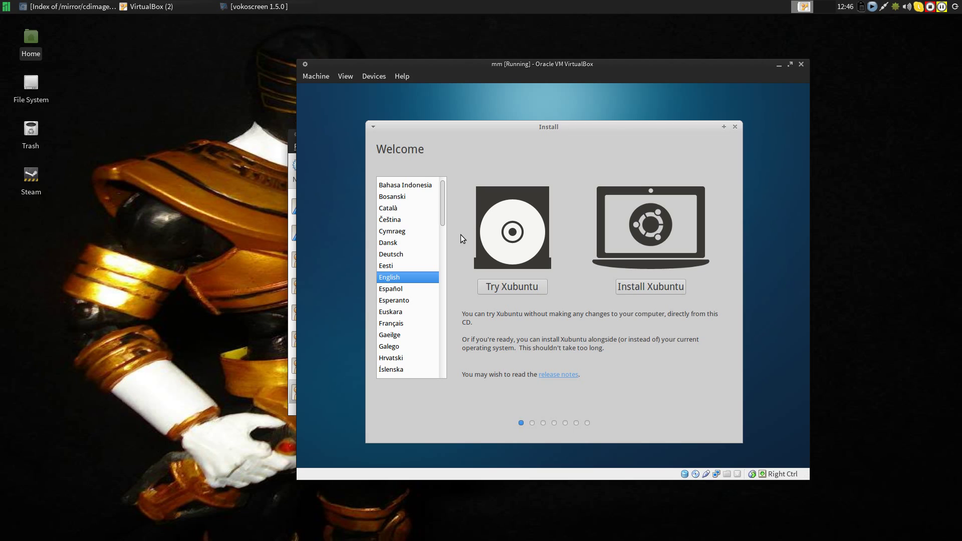
Step: Choose Install Xubuntu on the installer's Welcome screen
{"action": "left_click", "coordinate": [655, 287]}
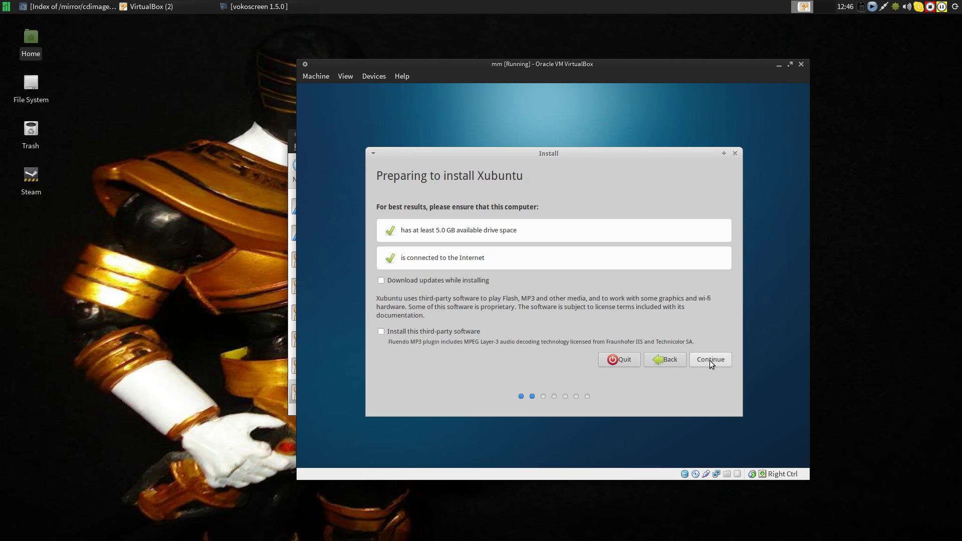
Step: Pass the preparation checks, pick 'Erase Ubuntu 13.04 and reinstall', and start installing
{"action": "left_click", "coordinate": [710, 359]}
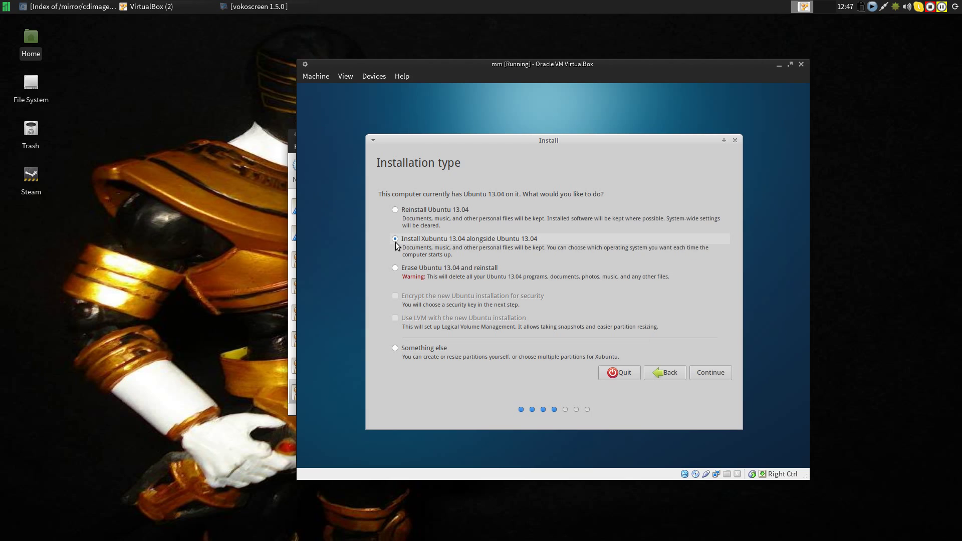
{"action": "left_click", "coordinate": [395, 269]}
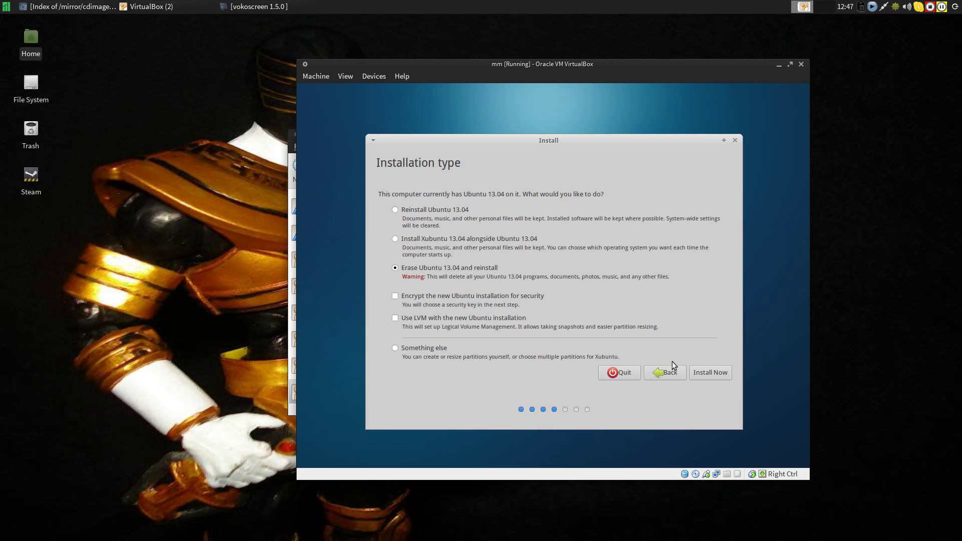
{"action": "left_click", "coordinate": [723, 374]}
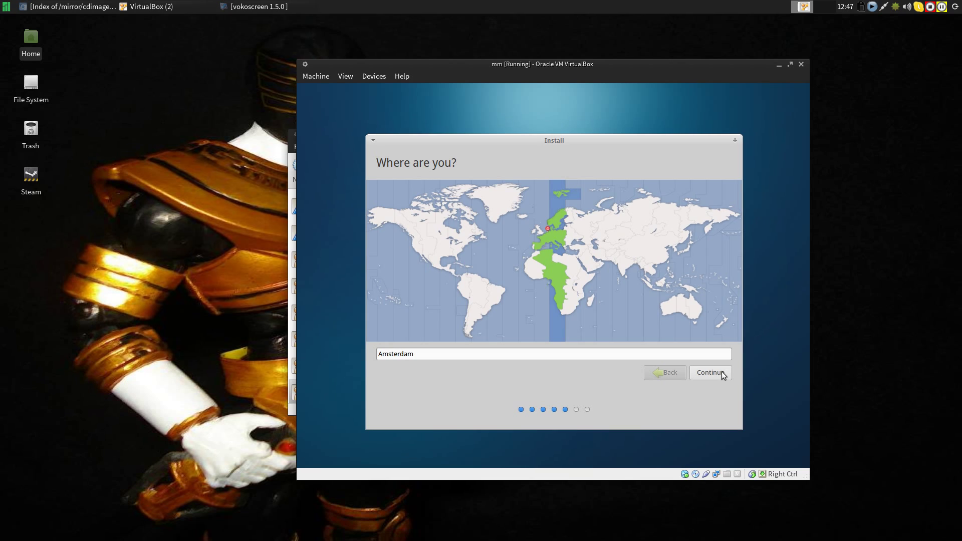
Step: Confirm Amsterdam as the location on the 'Where are you?' map
{"action": "left_click", "coordinate": [723, 375]}
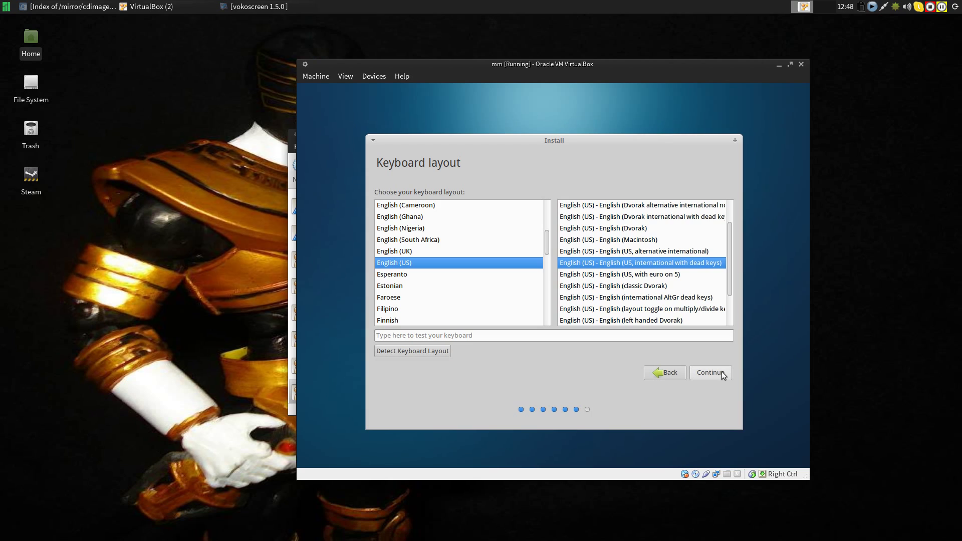
Step: Accept the English (US) keyboard layout and create user 'mm' with password 'mm'
{"action": "left_click", "coordinate": [722, 374]}
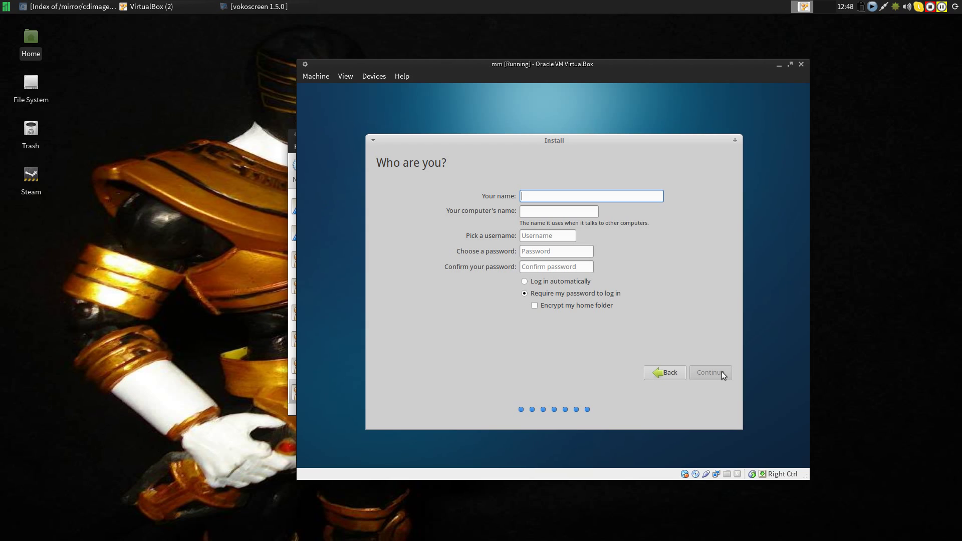
{"action": "type", "text": "mm"}
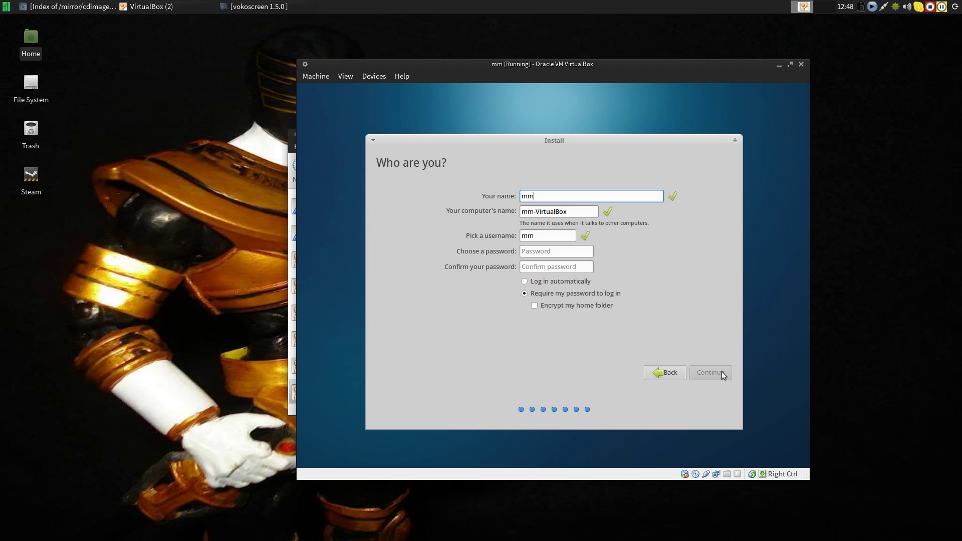
{"action": "key", "text": "Tab"}
{"action": "key", "text": "Tab"}
{"action": "key", "text": "Tab"}
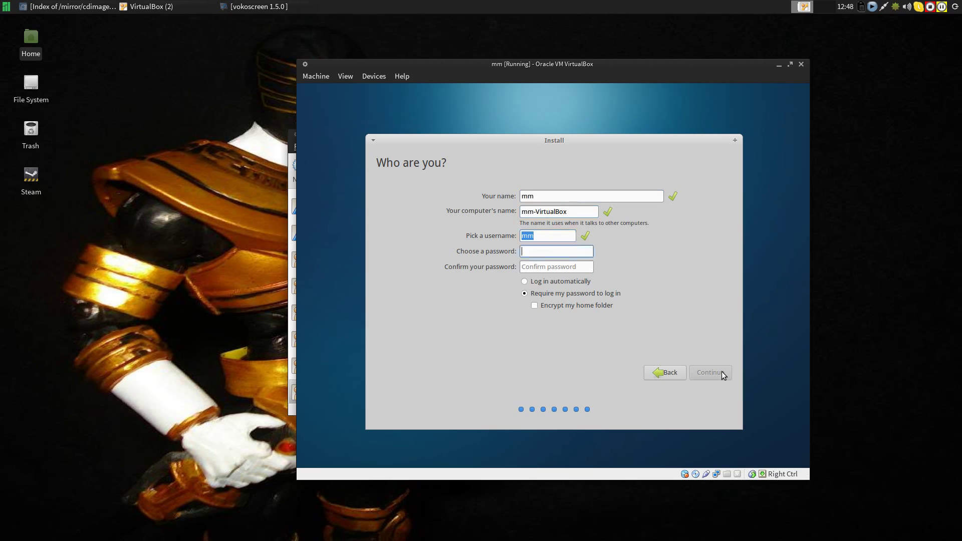
{"action": "type", "text": "mm"}
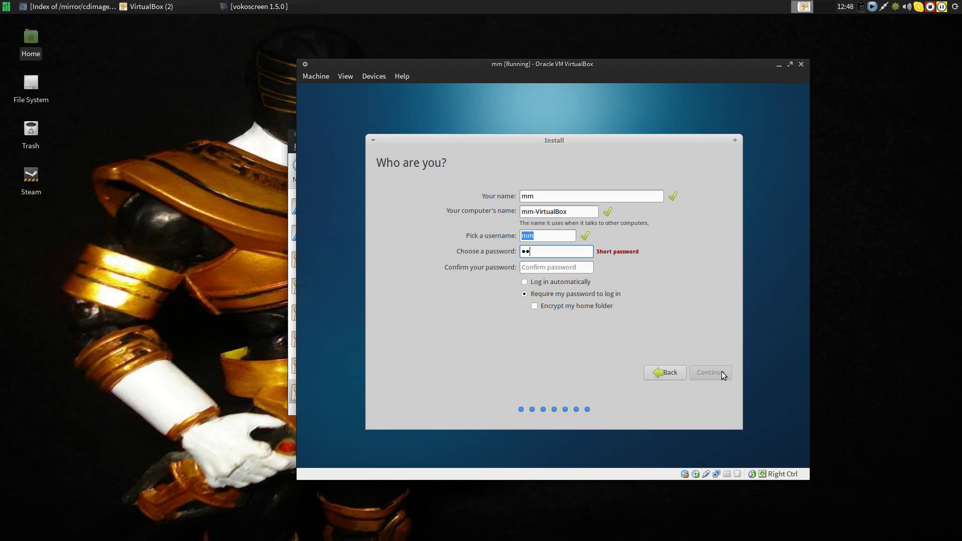
{"action": "key", "text": "Tab"}
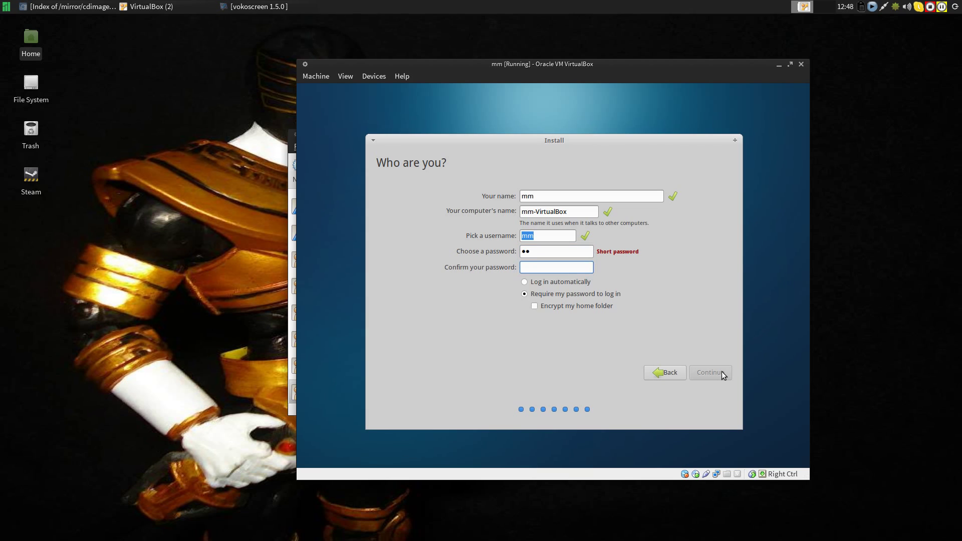
{"action": "type", "text": "mm"}
{"action": "left_click", "coordinate": [722, 374]}
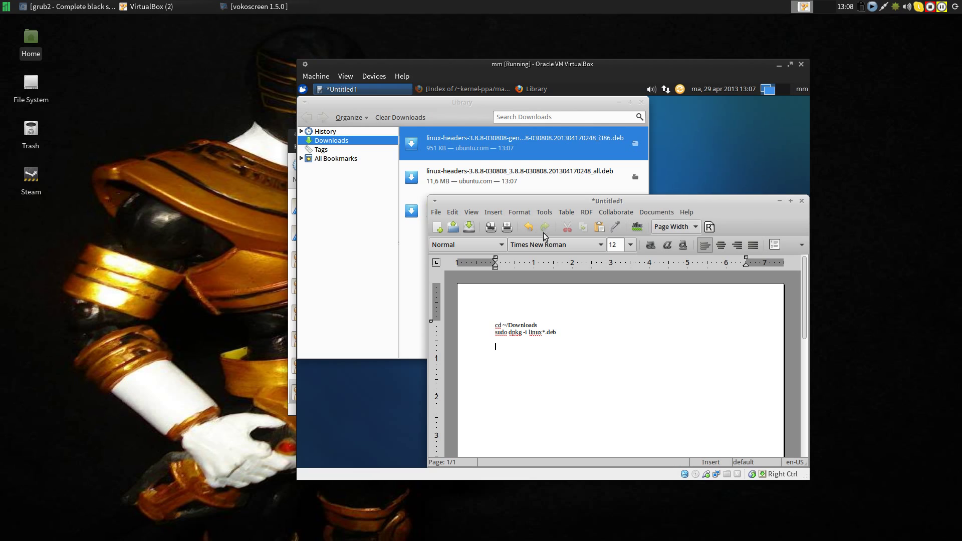
Step: Check the three downloaded kernel 3.8.8 .deb packages in the Firefox Library, then close it
{"action": "left_click", "coordinate": [423, 88]}
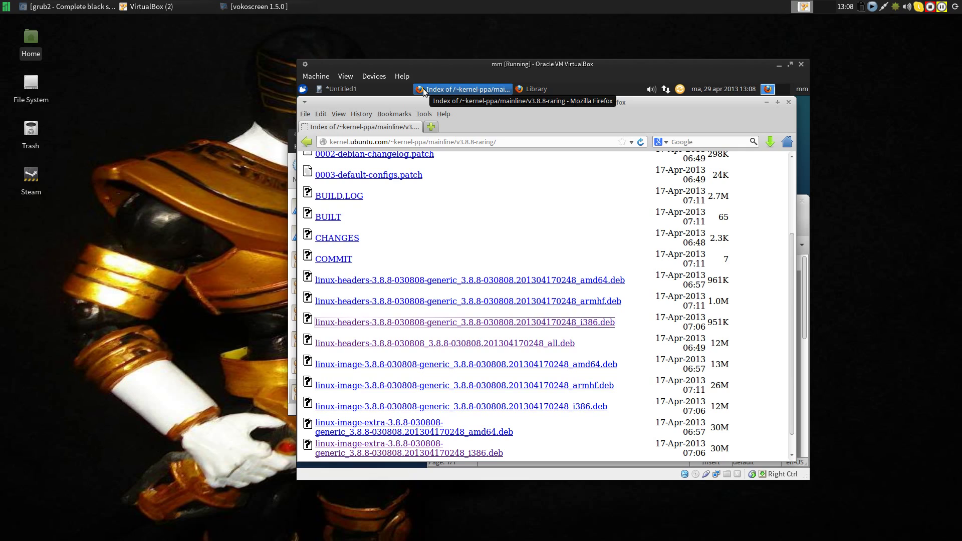
{"action": "left_click", "coordinate": [423, 88]}
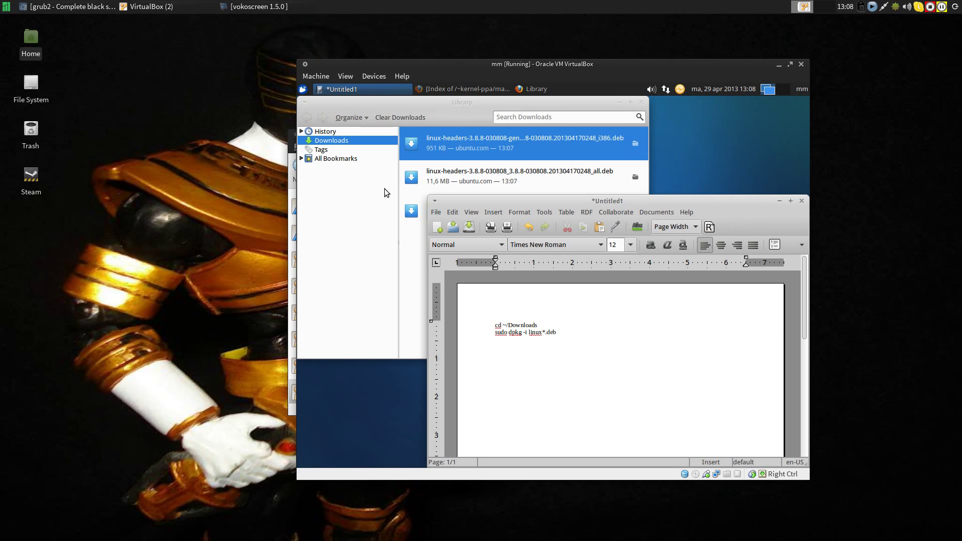
{"action": "left_click", "coordinate": [418, 297]}
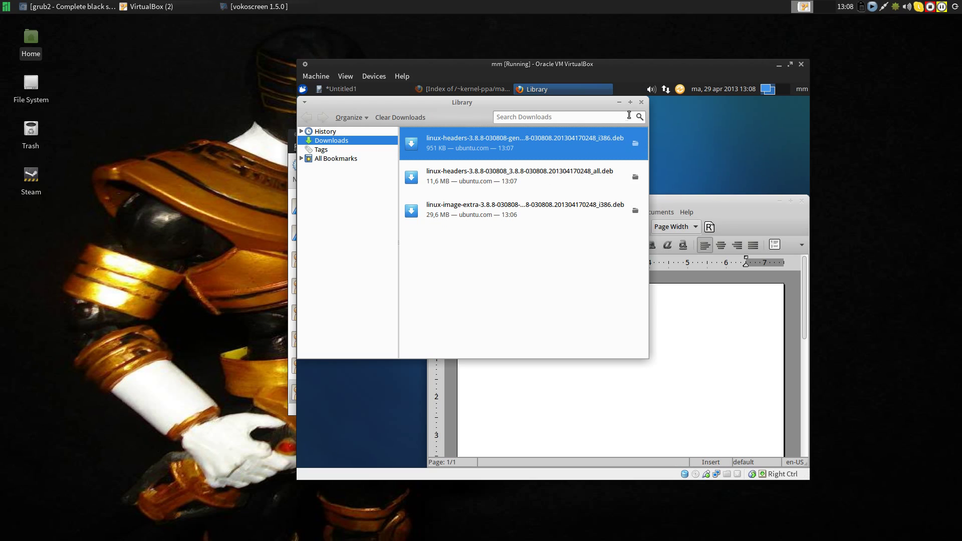
{"action": "left_click", "coordinate": [641, 102]}
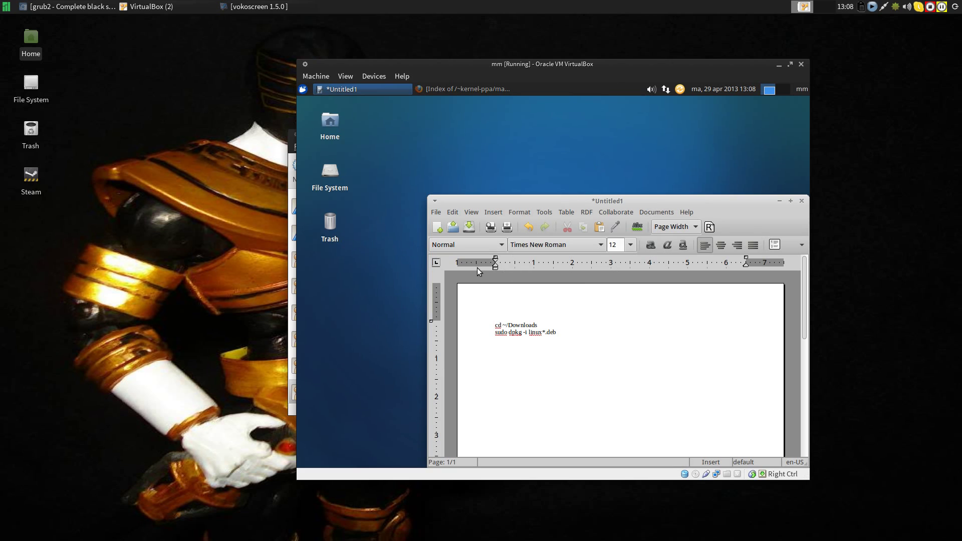
Step: Launch Terminal Emulator and run 'cd ~/Downloads' copied from the AbiWord notes
{"action": "left_click", "coordinate": [303, 90]}
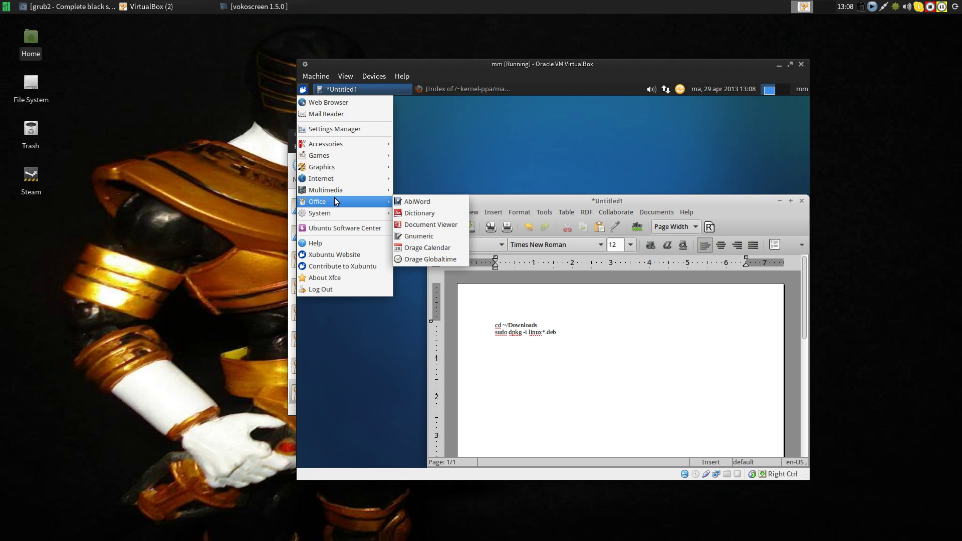
{"action": "mouse_move", "coordinate": [326, 143]}
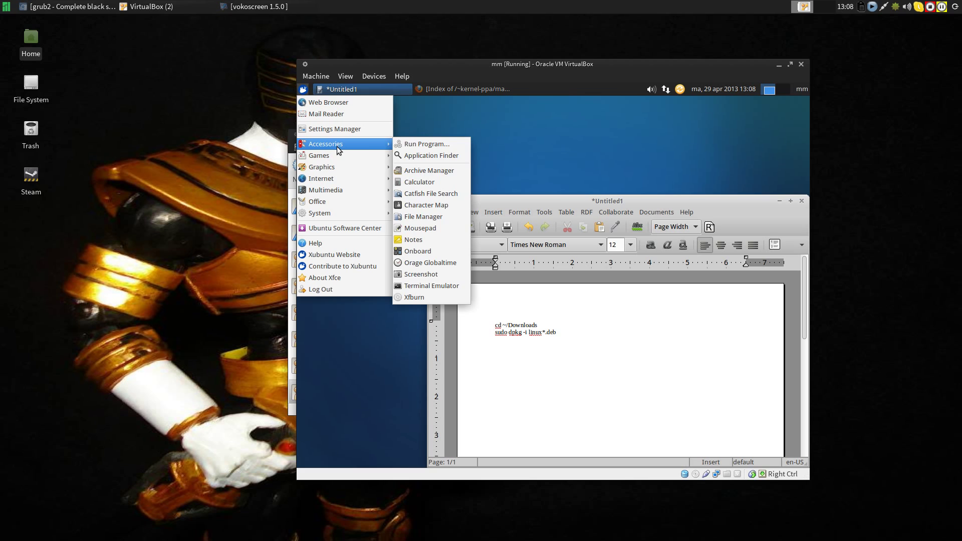
{"action": "left_click", "coordinate": [427, 285]}
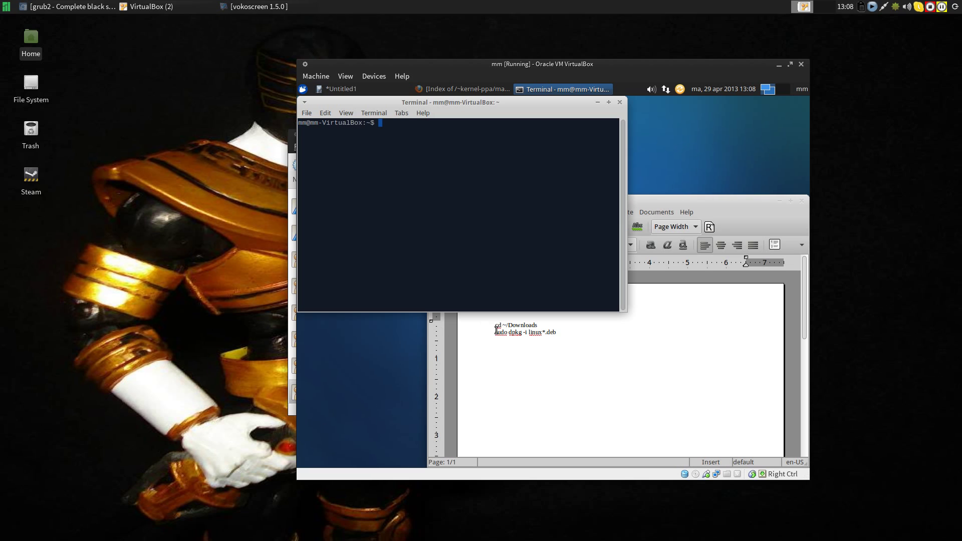
{"action": "left_click_drag", "start_coordinate": [496, 327], "coordinate": [537, 326]}
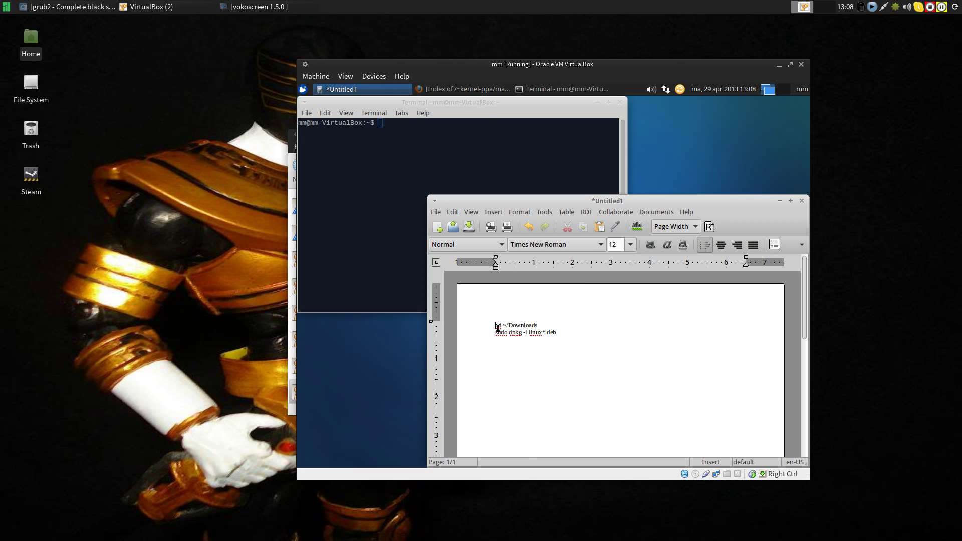
{"action": "right_click", "coordinate": [528, 325]}
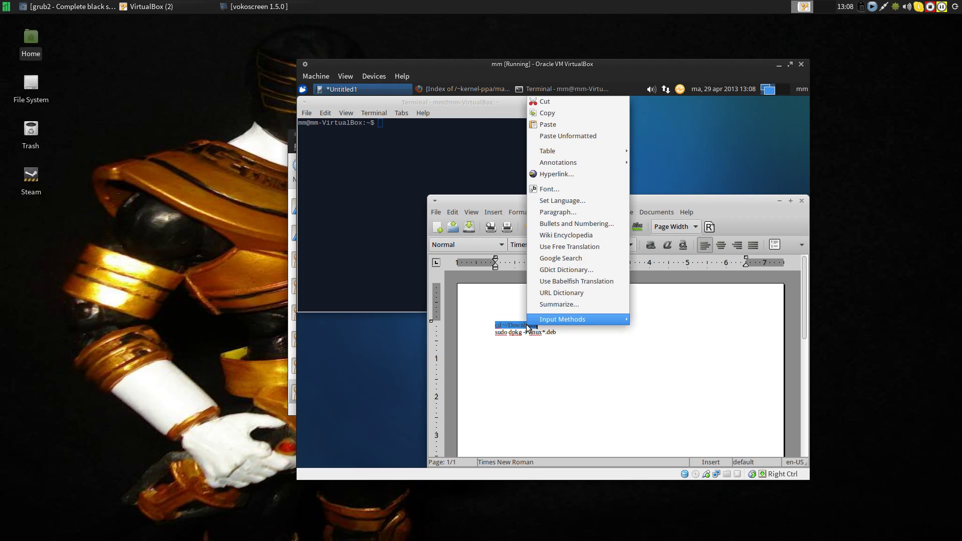
{"action": "left_click", "coordinate": [547, 113]}
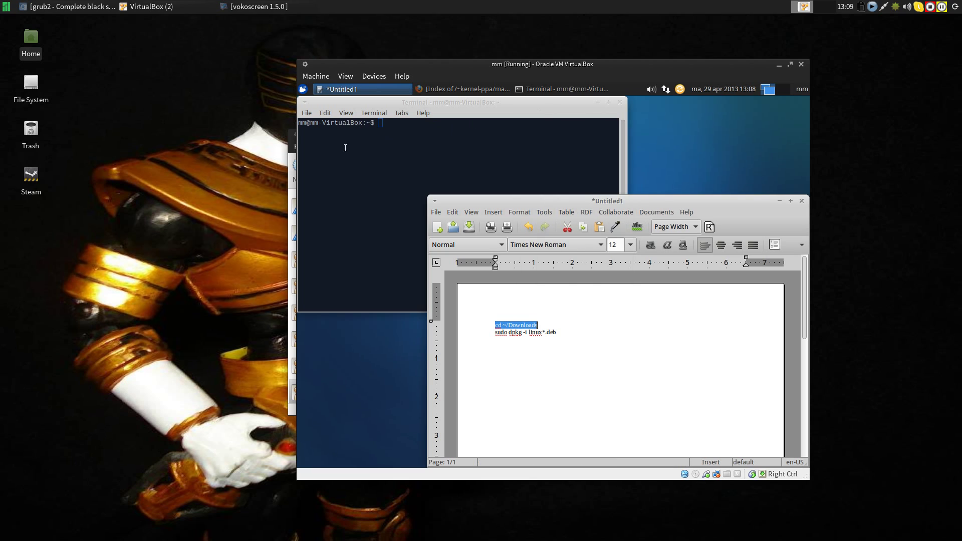
{"action": "left_click", "coordinate": [391, 133]}
{"action": "right_click", "coordinate": [390, 132]}
{"action": "left_click", "coordinate": [412, 174]}
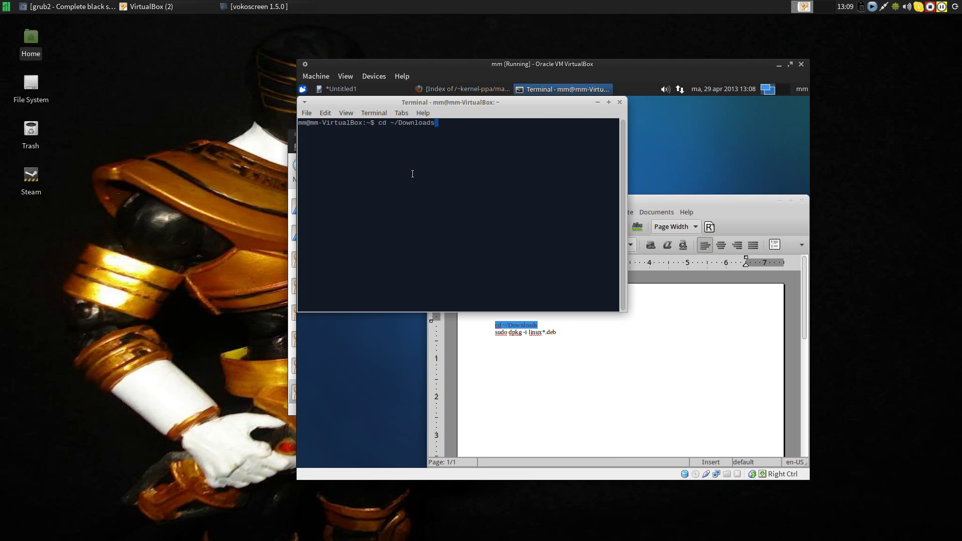
{"action": "key", "text": "Return"}
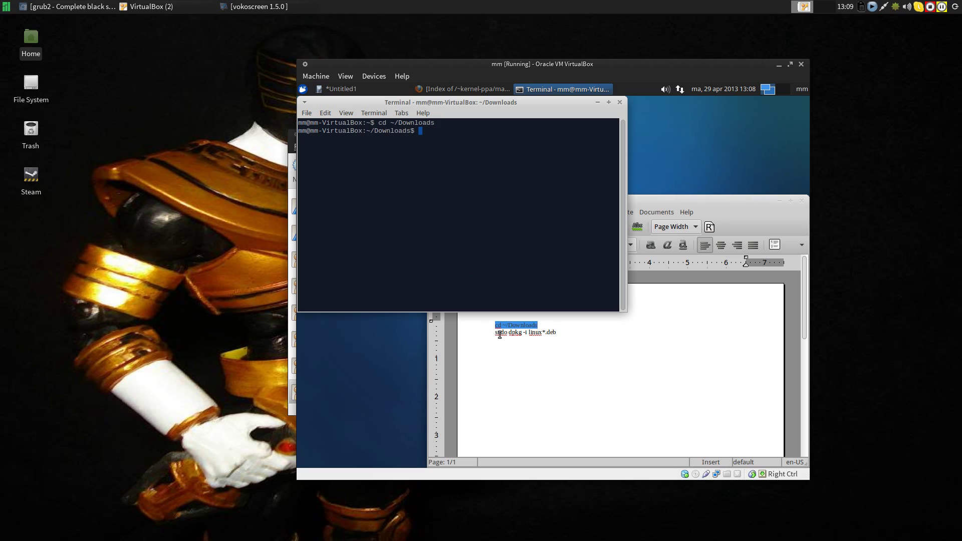
Step: Copy 'sudo dpkg -i linux*.deb' from the AbiWord notes and run it in the terminal
{"action": "left_click", "coordinate": [492, 333]}
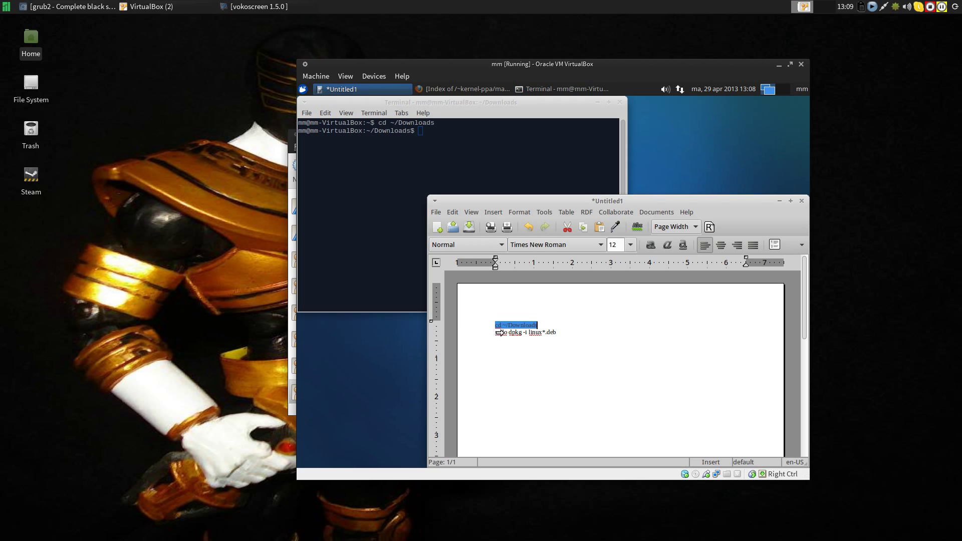
{"action": "left_click", "coordinate": [493, 332]}
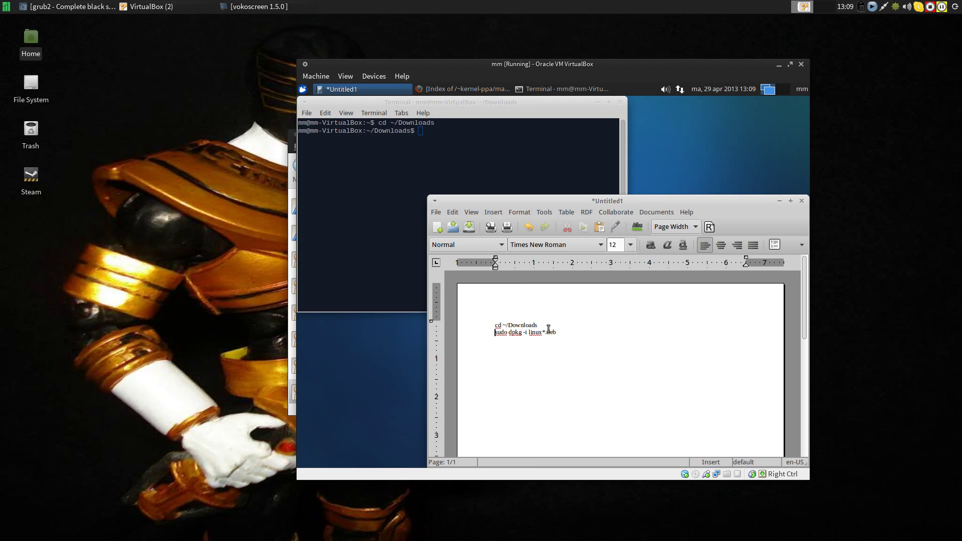
{"action": "left_click_drag", "start_coordinate": [560, 330], "coordinate": [493, 334]}
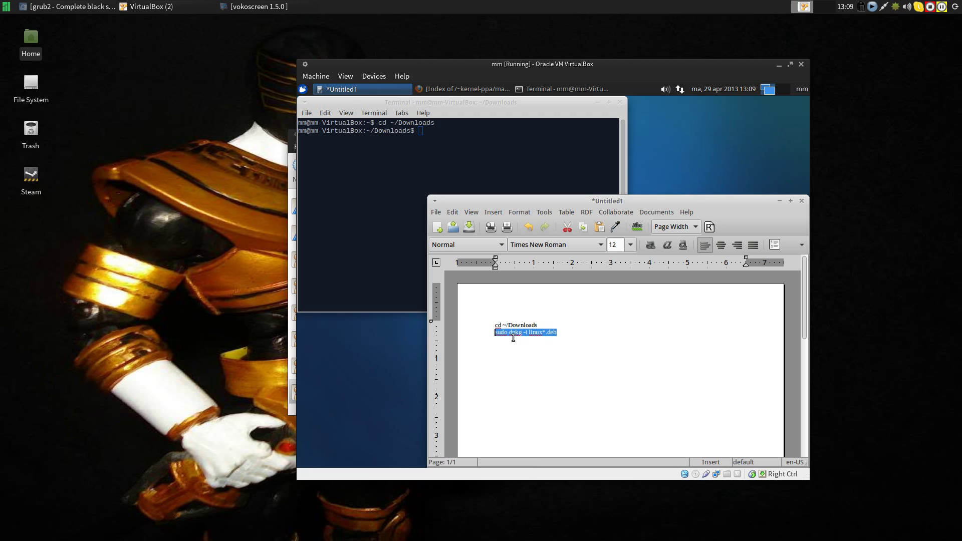
{"action": "right_click", "coordinate": [516, 336]}
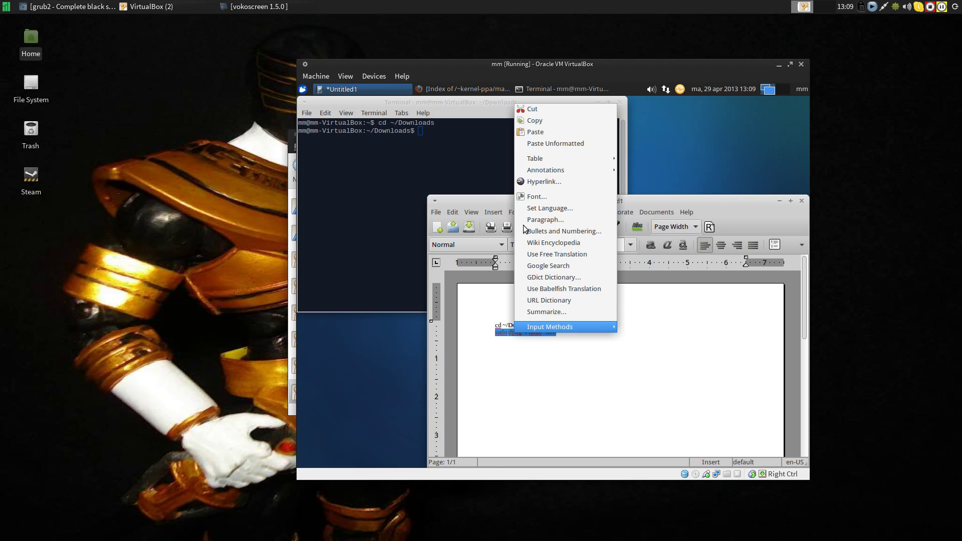
{"action": "left_click", "coordinate": [533, 122]}
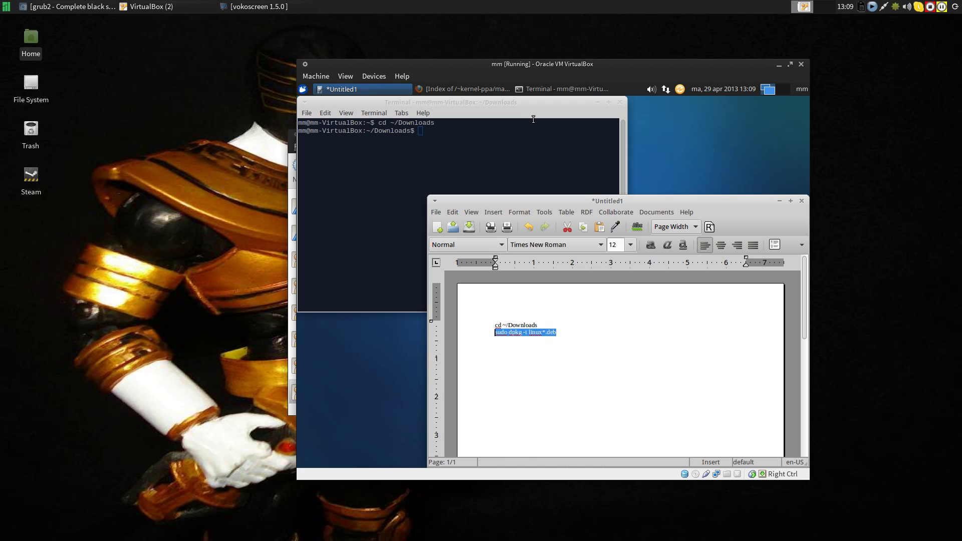
{"action": "left_click", "coordinate": [426, 138]}
{"action": "right_click", "coordinate": [426, 138]}
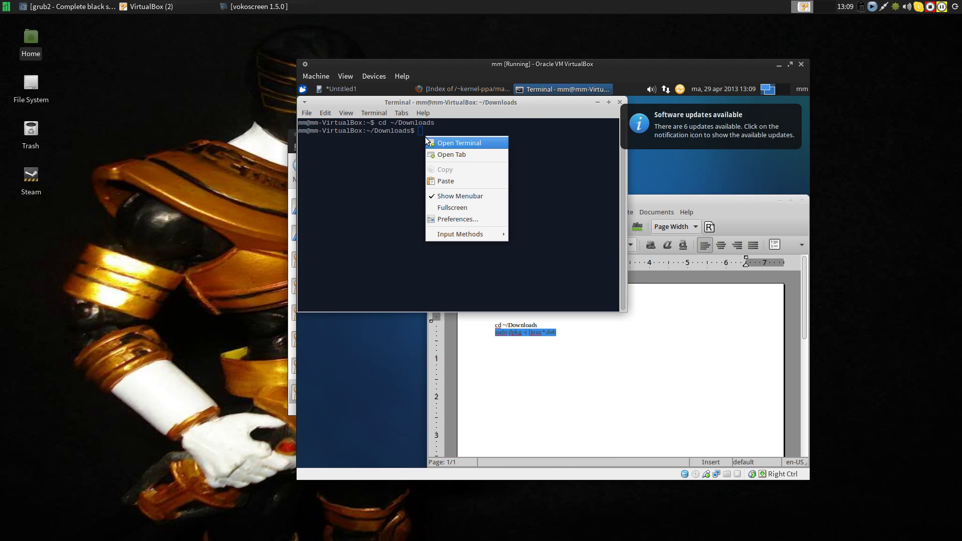
{"action": "left_click", "coordinate": [445, 181]}
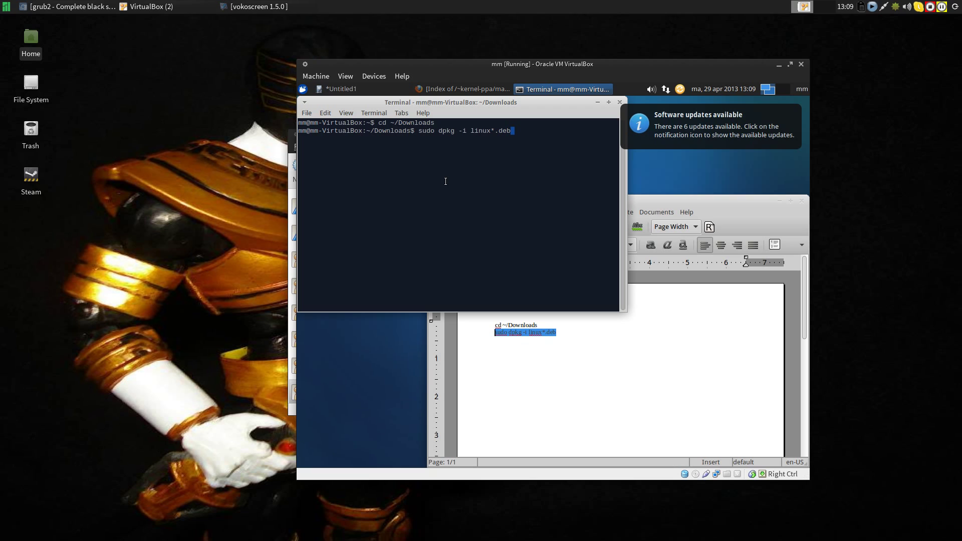
{"action": "key", "text": "Return"}
{"action": "key", "text": "Return"}
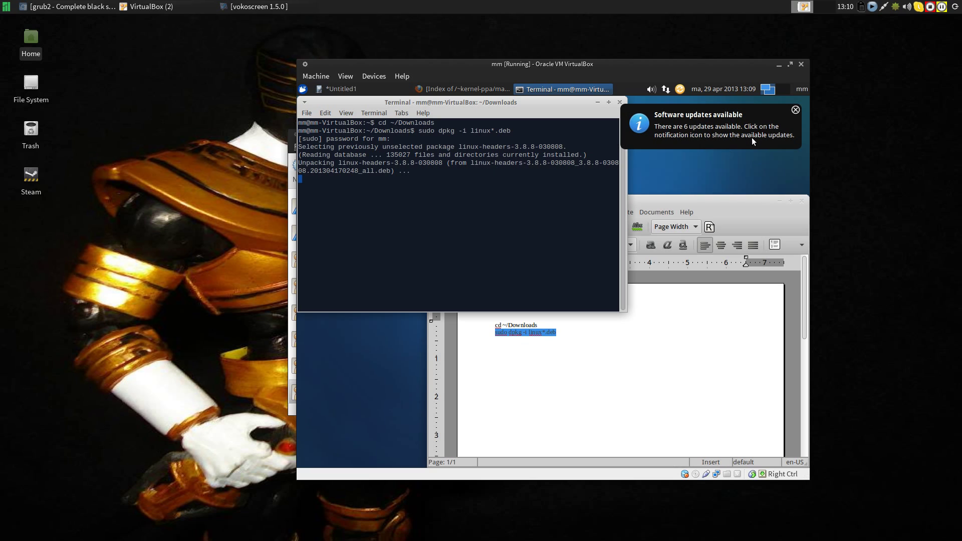
Step: Return to the terminal with the dpkg output and reboot the guest with 'sudo reboot'
{"action": "left_click", "coordinate": [942, 7]}
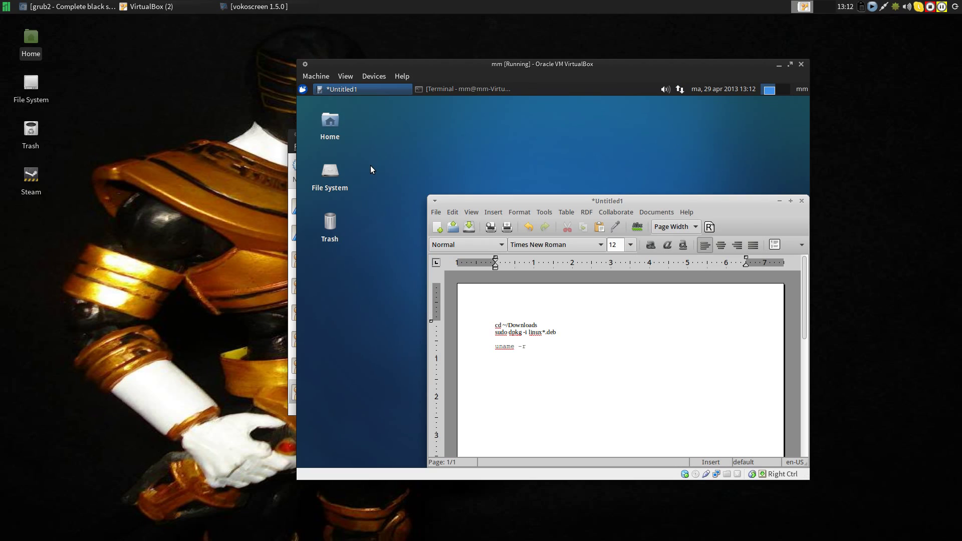
{"action": "left_click", "coordinate": [437, 91]}
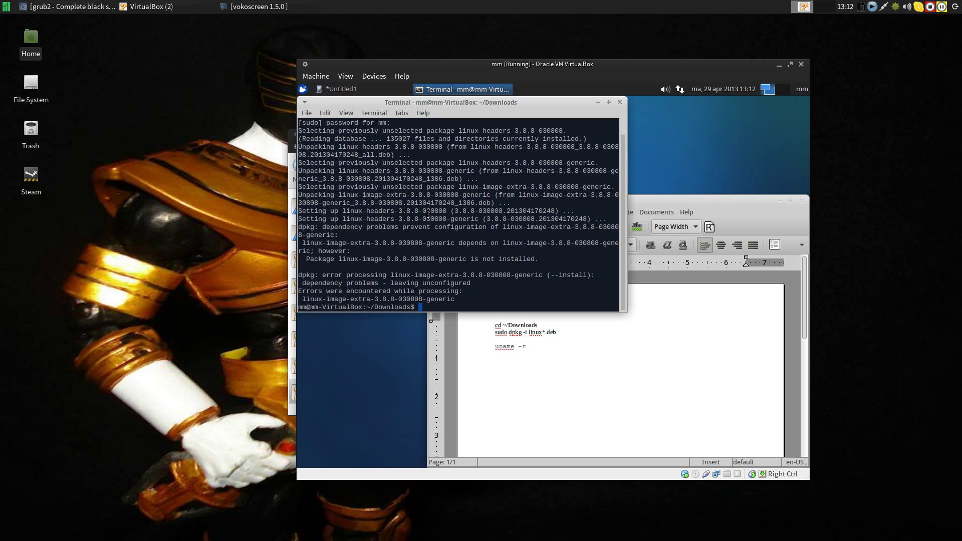
{"action": "type", "text": "su"}
{"action": "type", "text": "do re"}
{"action": "type", "text": "boot"}
{"action": "key", "text": "Return"}
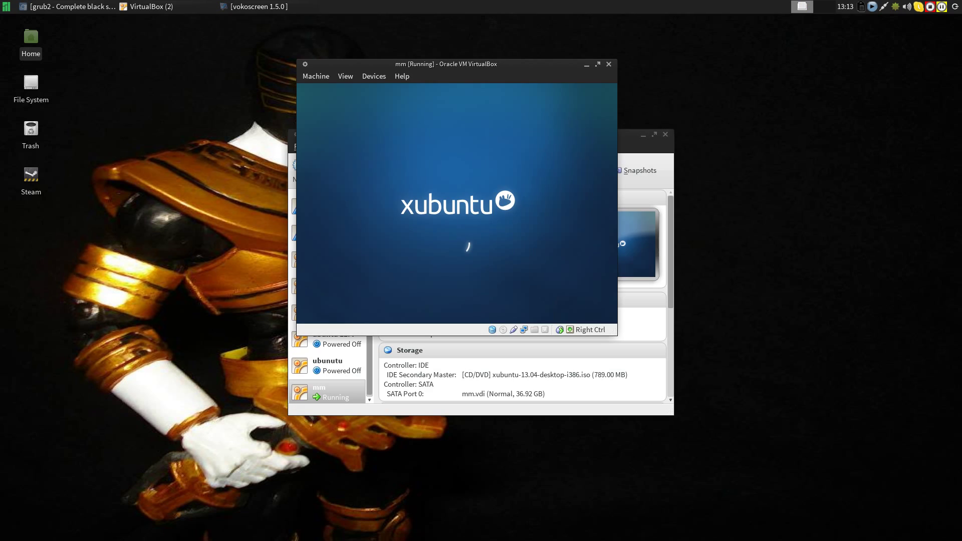
Step: Run a Partial Upgrade in Software Updater, authenticating with the password, then dismiss it
{"action": "left_click", "coordinate": [942, 7]}
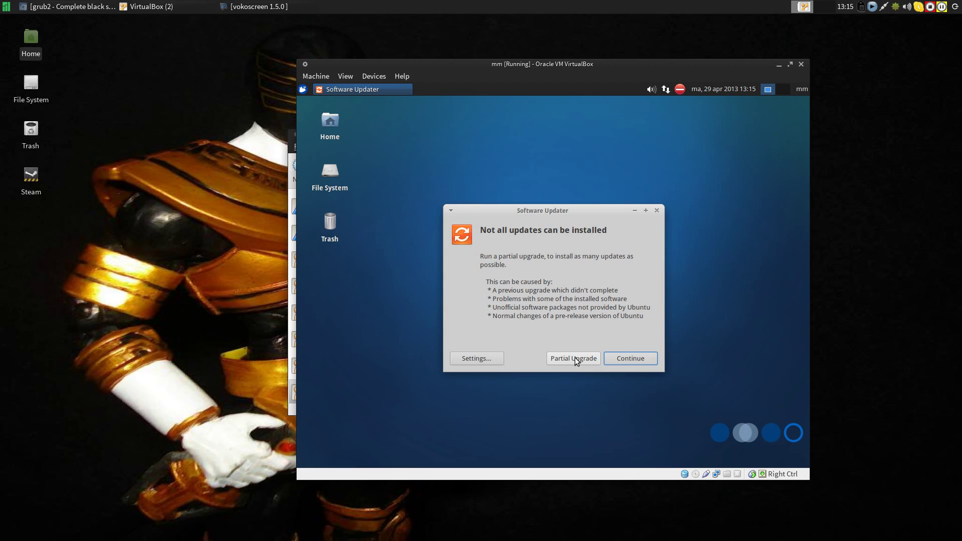
{"action": "left_click", "coordinate": [575, 358]}
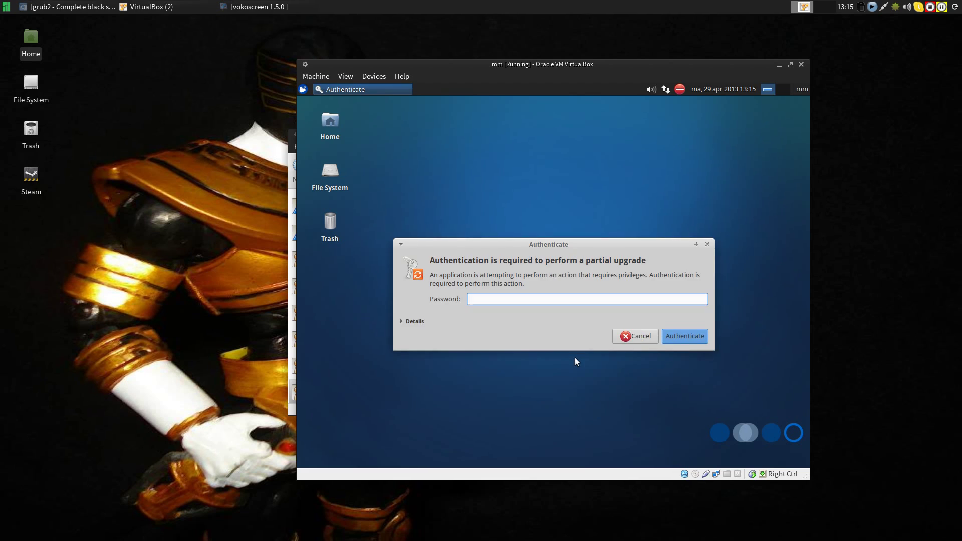
{"action": "type", "text": "••"}
{"action": "key", "text": "Return"}
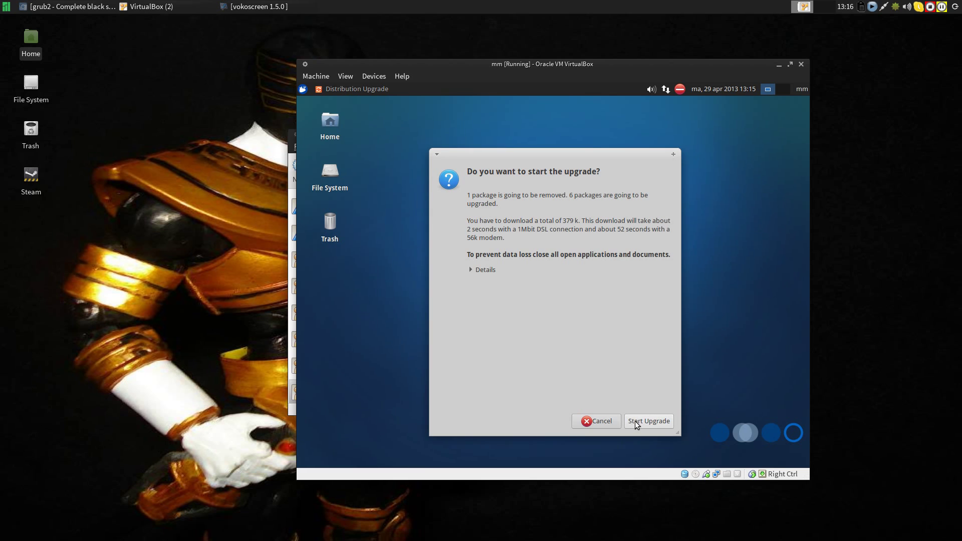
{"action": "left_click", "coordinate": [644, 422]}
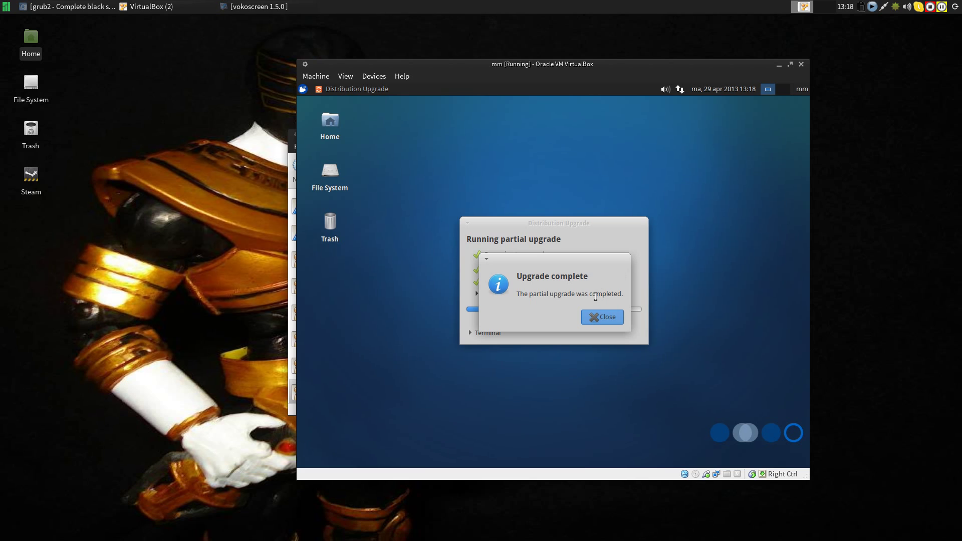
{"action": "left_click", "coordinate": [593, 320]}
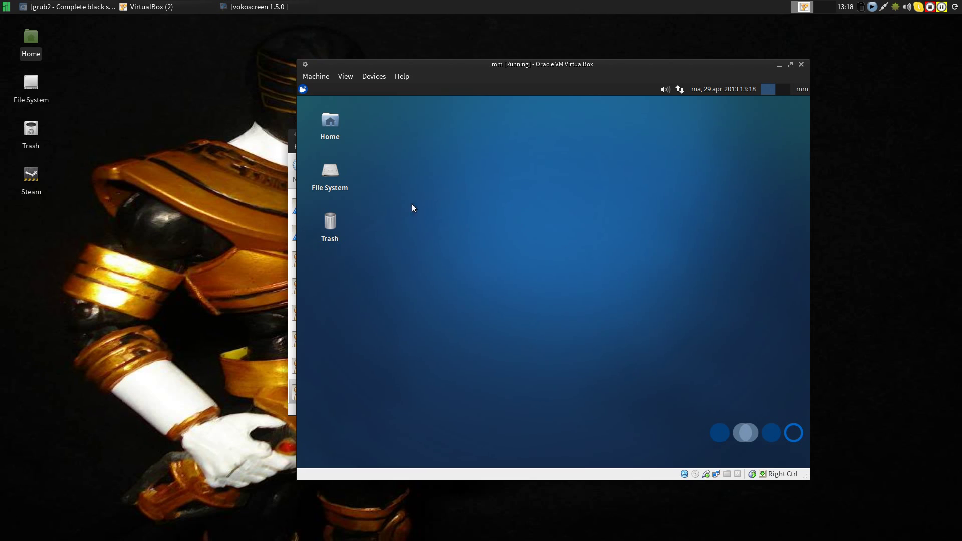
Step: Reboot the Xubuntu guest after the partial upgrade using the Xfce Log Out dialog's Restart option
{"action": "left_click", "coordinate": [302, 91]}
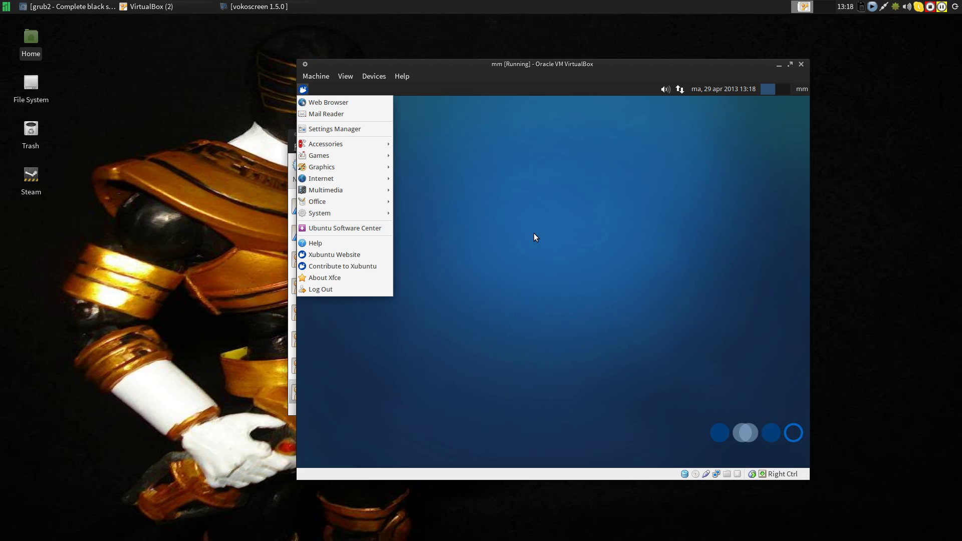
{"action": "left_click", "coordinate": [336, 289]}
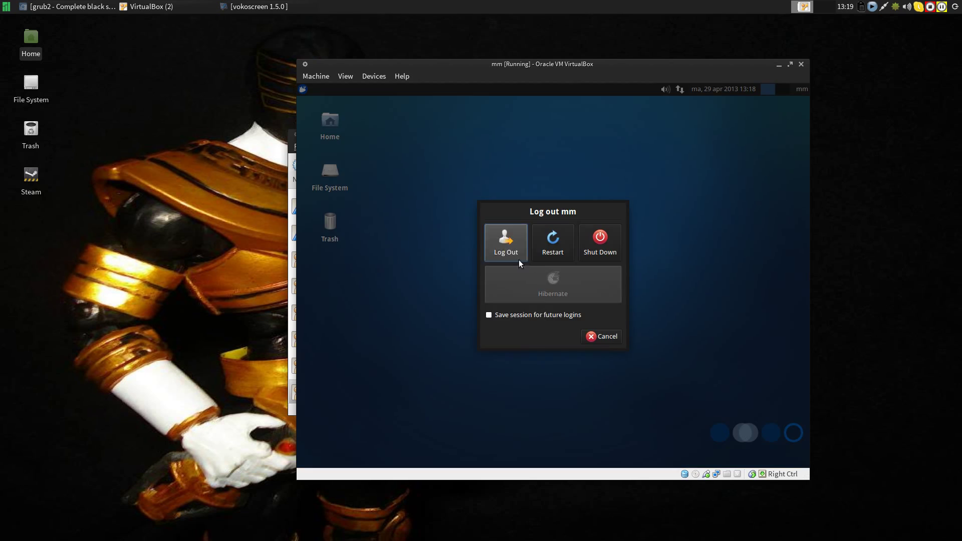
{"action": "left_click", "coordinate": [560, 256]}
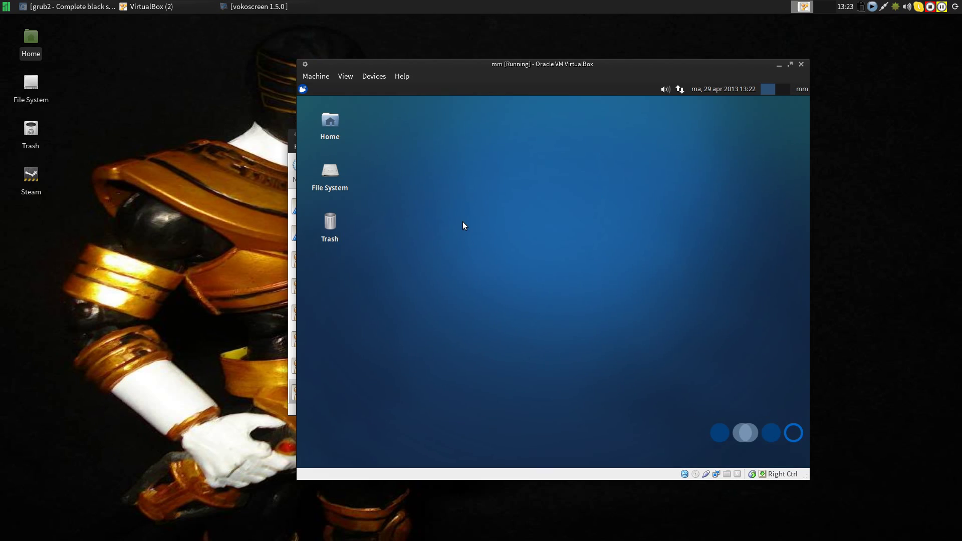
Step: Run uname -r in a new Terminal Emulator, showing kernel 3.8.0-19-generic
{"action": "left_click", "coordinate": [303, 89]}
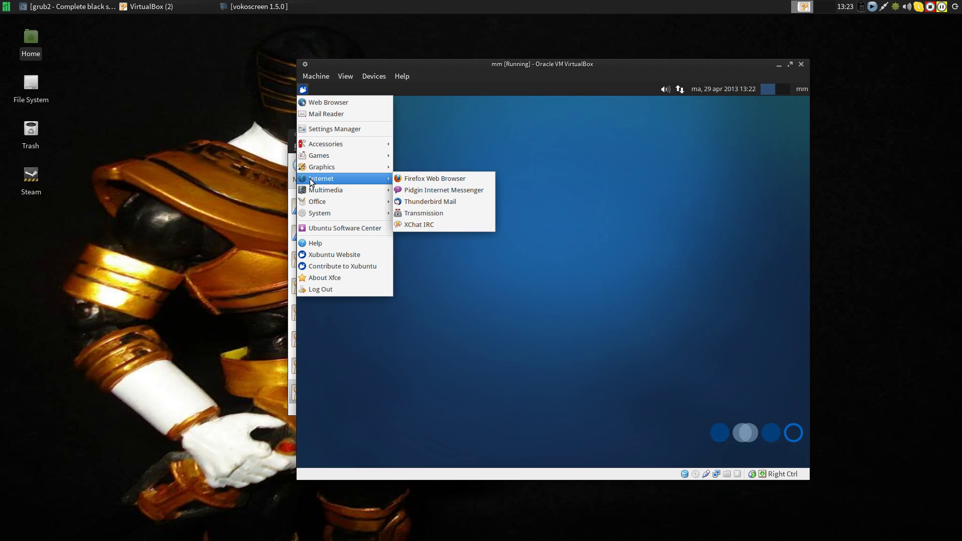
{"action": "mouse_move", "coordinate": [341, 143]}
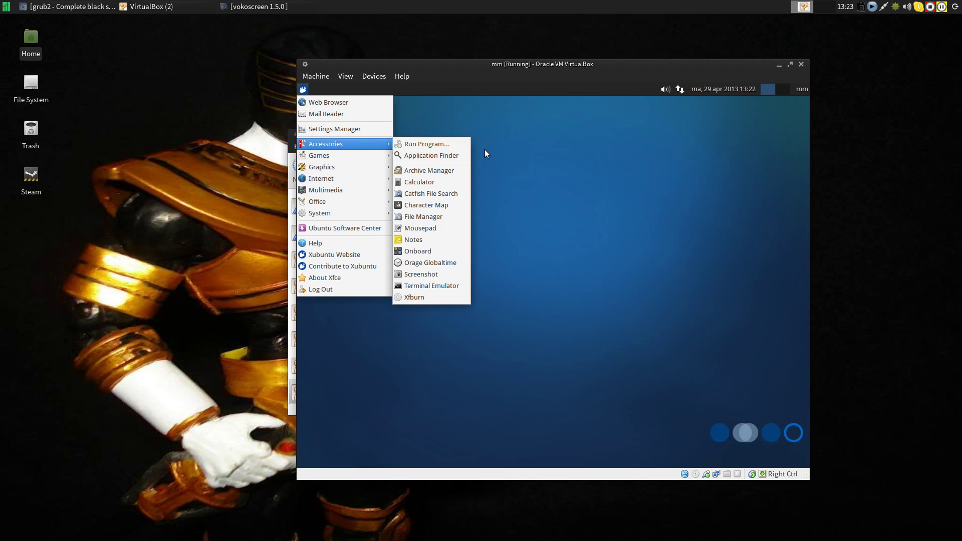
{"action": "left_click", "coordinate": [435, 285]}
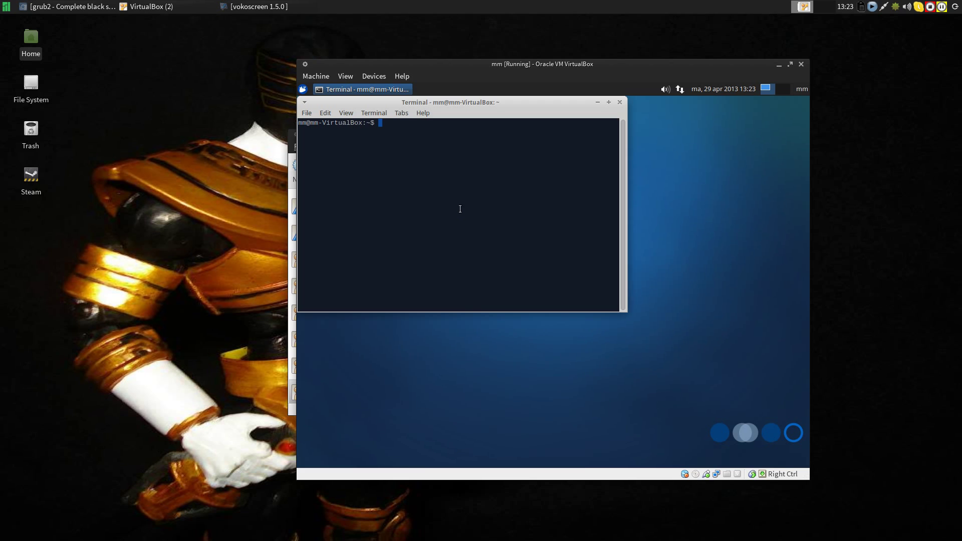
{"action": "right_click", "coordinate": [399, 125]}
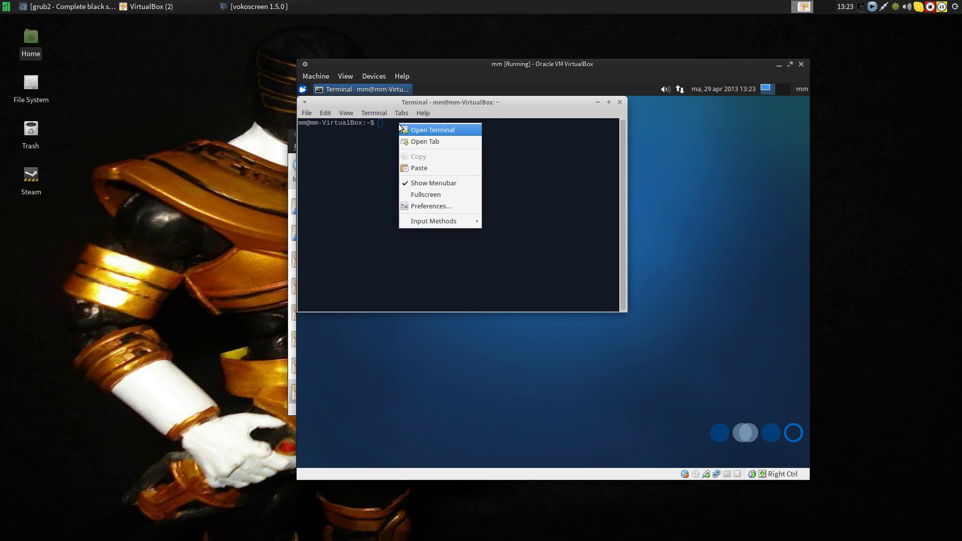
{"action": "left_click", "coordinate": [420, 172]}
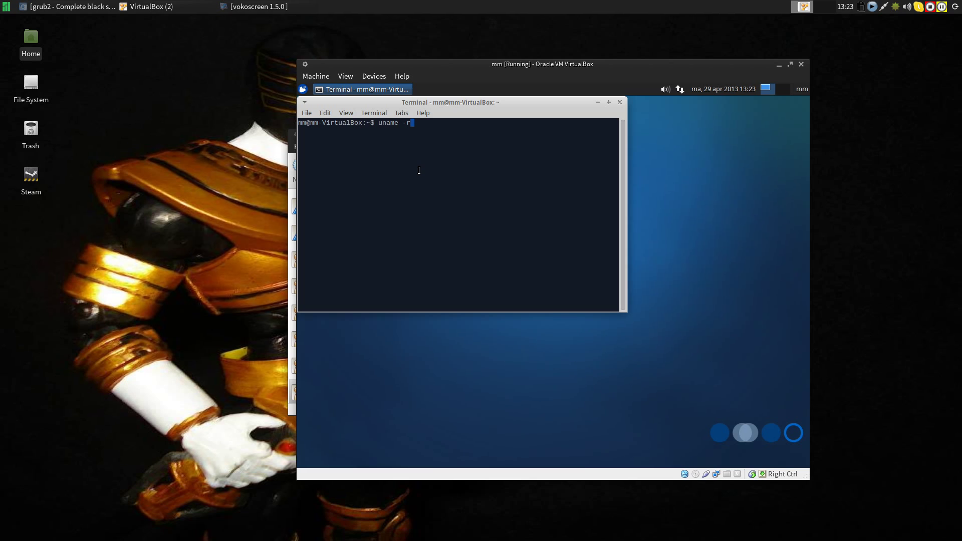
{"action": "key", "text": "Return"}
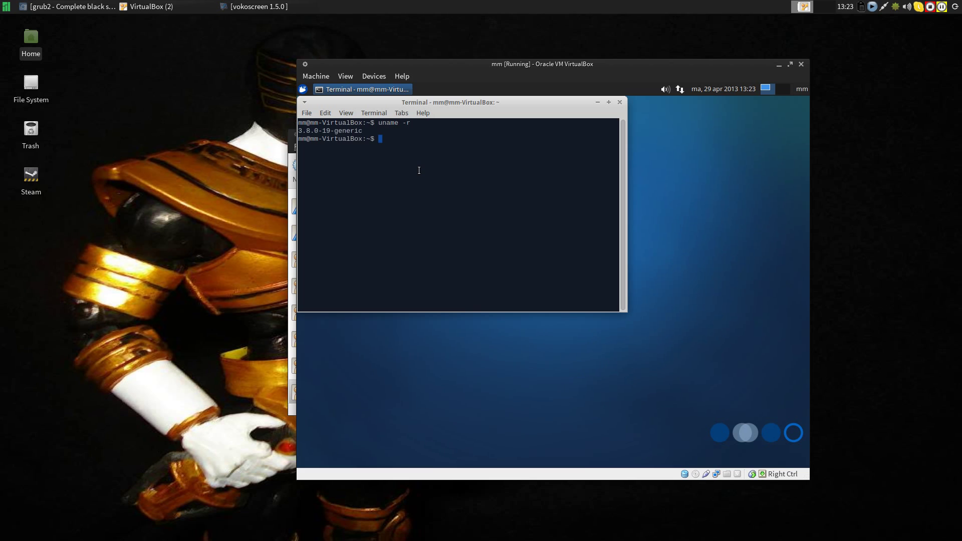